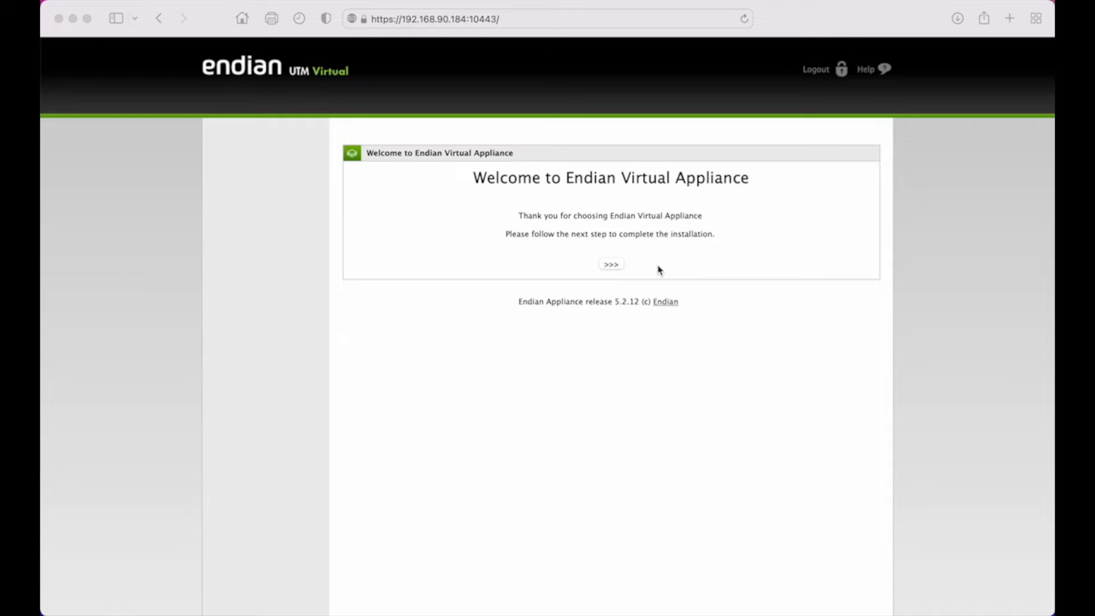
Start the appliance setup and accept English as the language with the Europe/Rome timezone
left_click(620, 267)
left_click(620, 267)
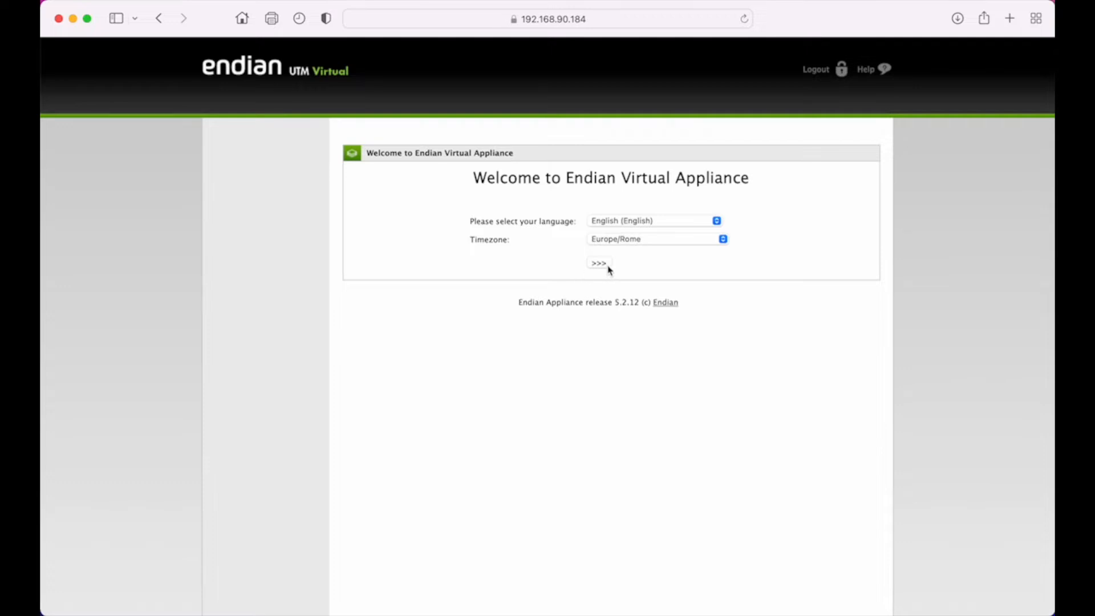
left_click(607, 268)
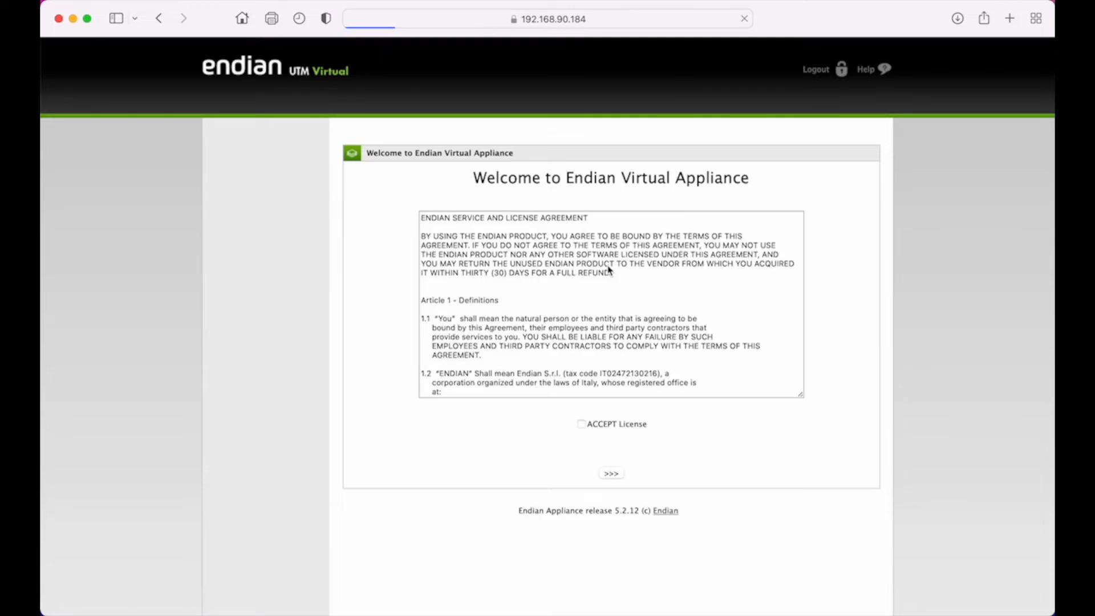
Accept the license agreement and continue without restoring a backup
left_click(580, 425)
left_click(611, 474)
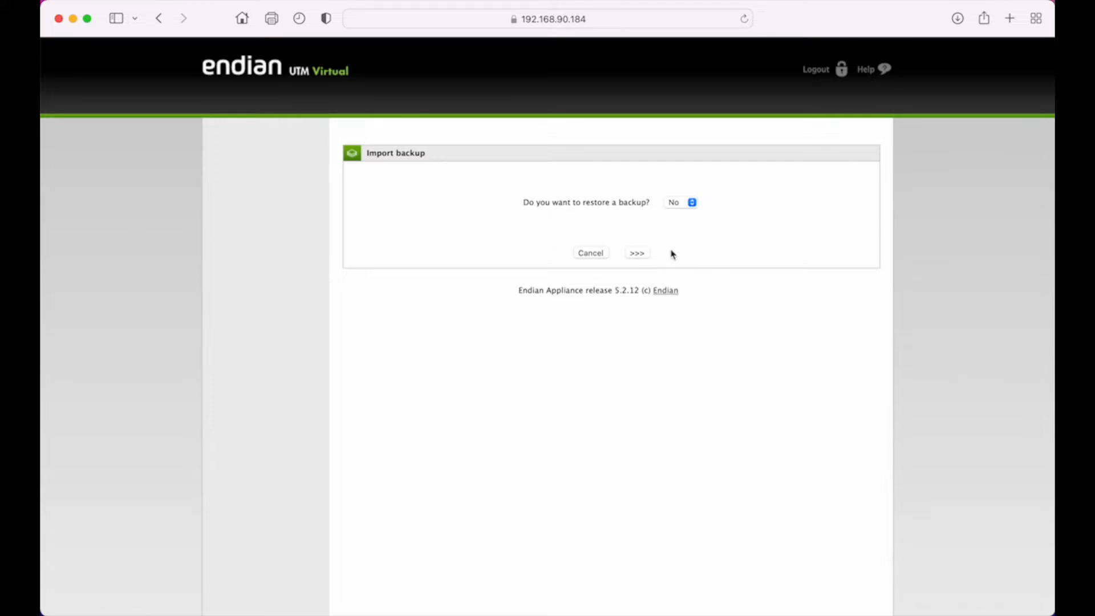
left_click(642, 252)
Enter and confirm the new web frontend password for the admin account
left_click(552, 234)
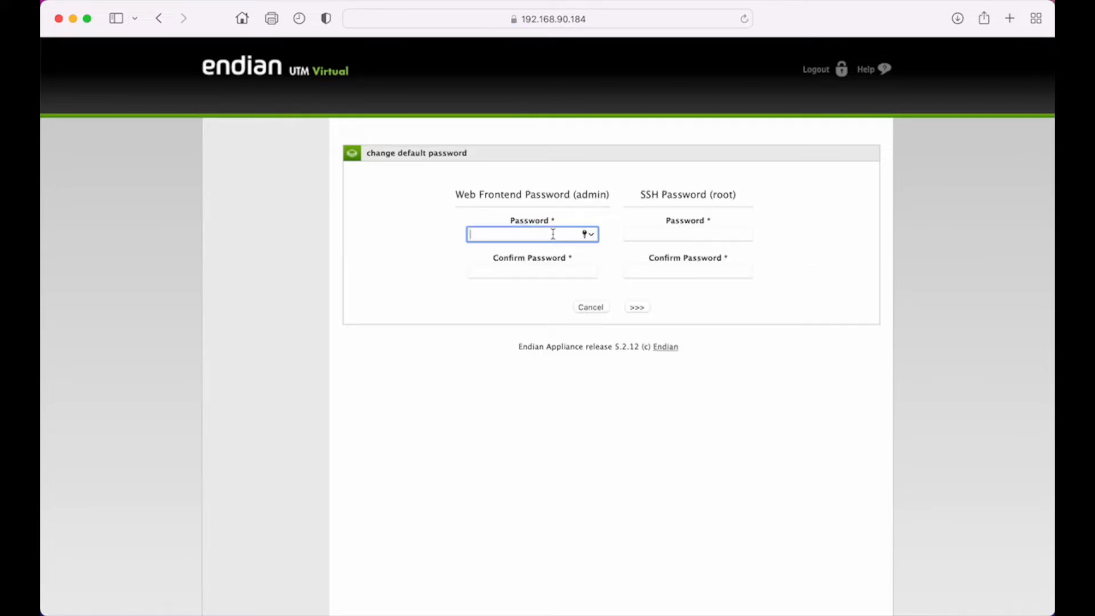
type("••••••••••••")
key("Tab")
type("•••••••••")
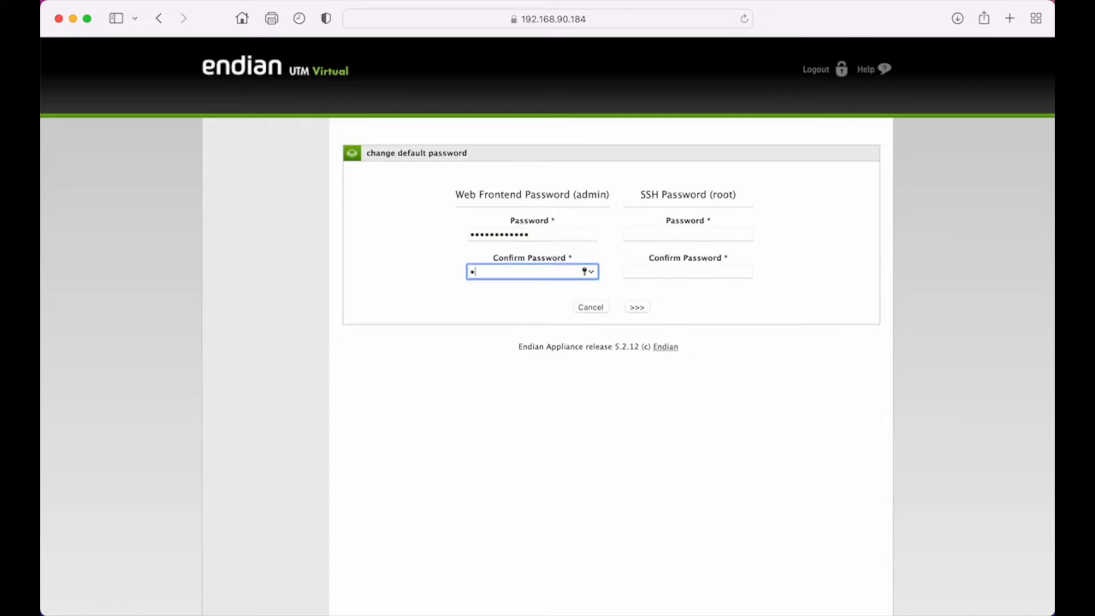
type("•••")
key("Tab")
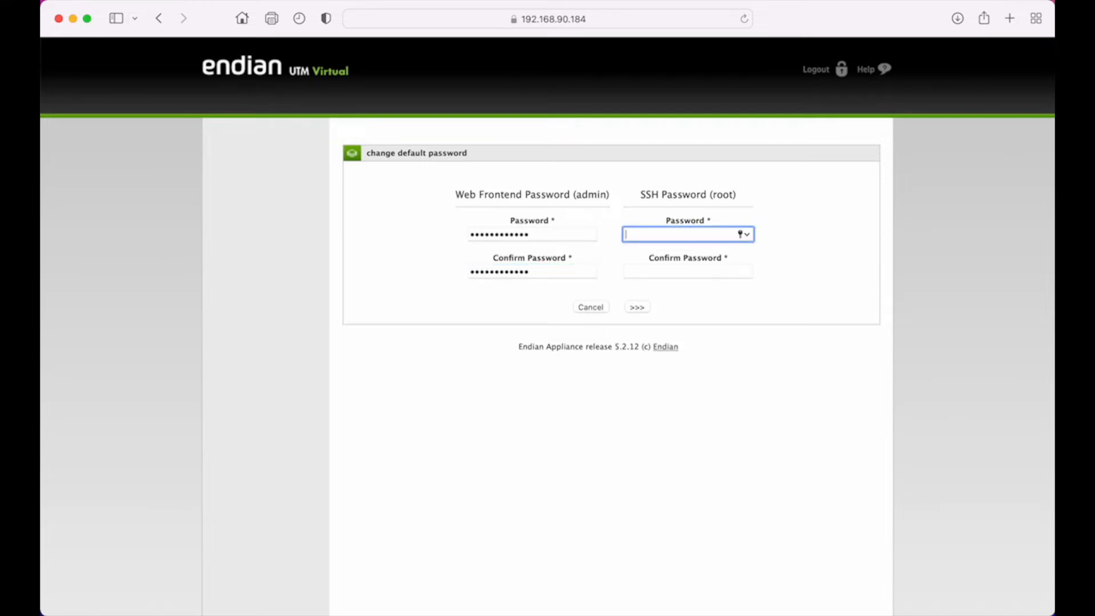
Enter and confirm the new SSH password for the root account, and submit both password changes
type("•••••••••••••")
key("Tab")
type("••••••")
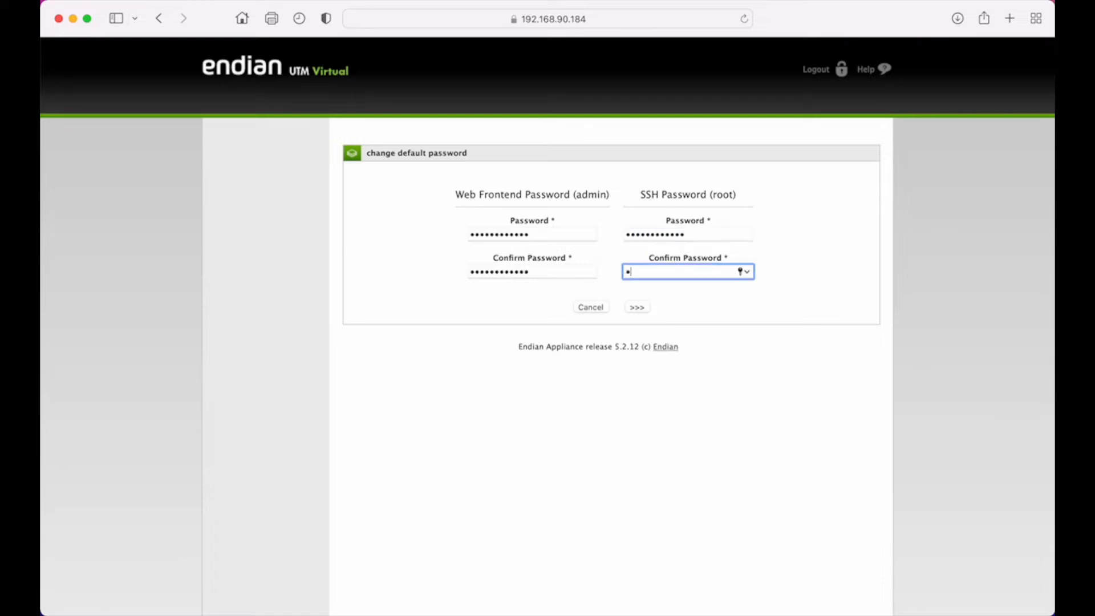
type("•••••••")
left_click(637, 308)
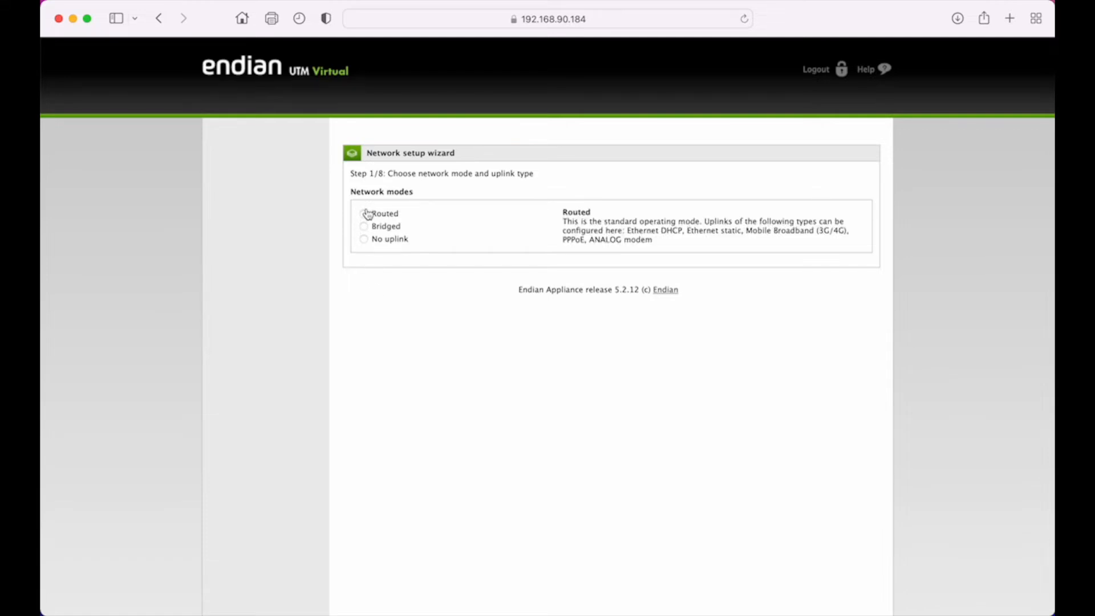
Choose Routed network mode with an Ethernet DHCP uplink for the RED zone, and add the ORANGE network zone
mouse_move(382, 226)
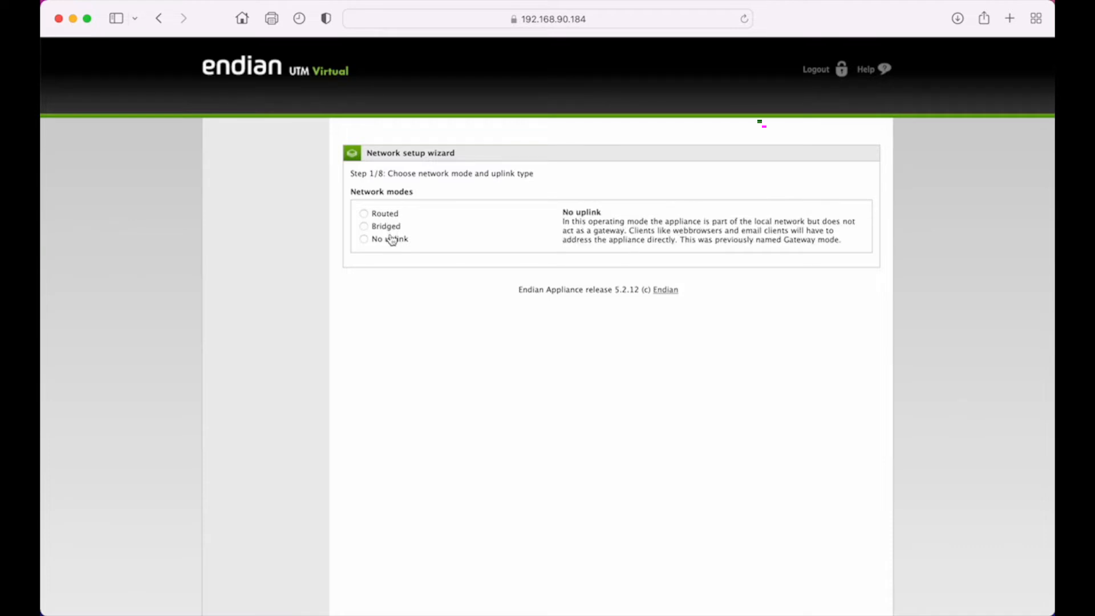
left_click(365, 213)
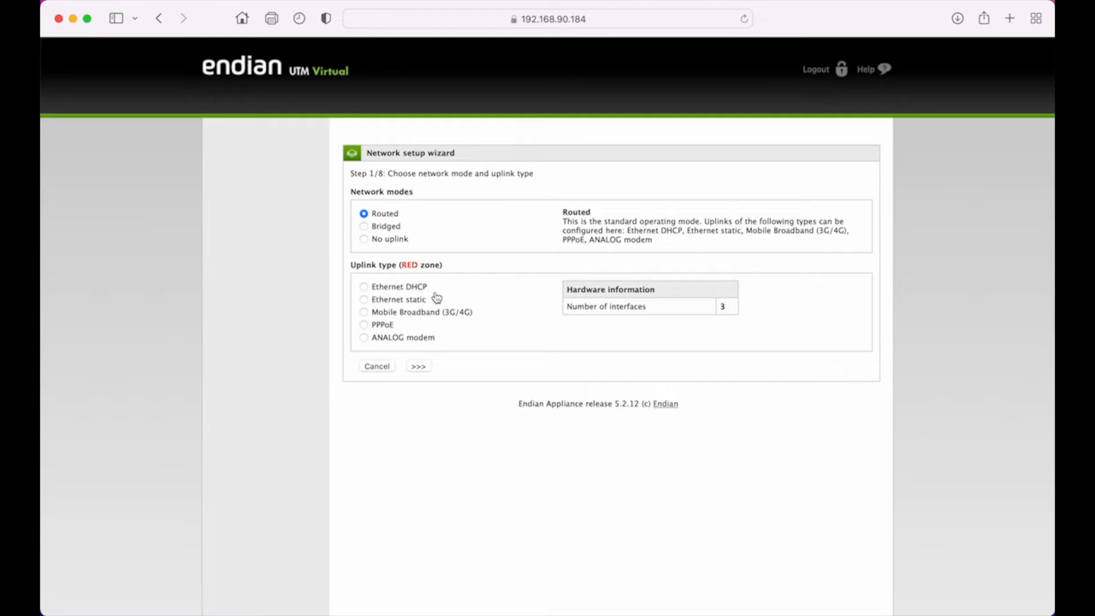
left_click(364, 287)
left_click(422, 371)
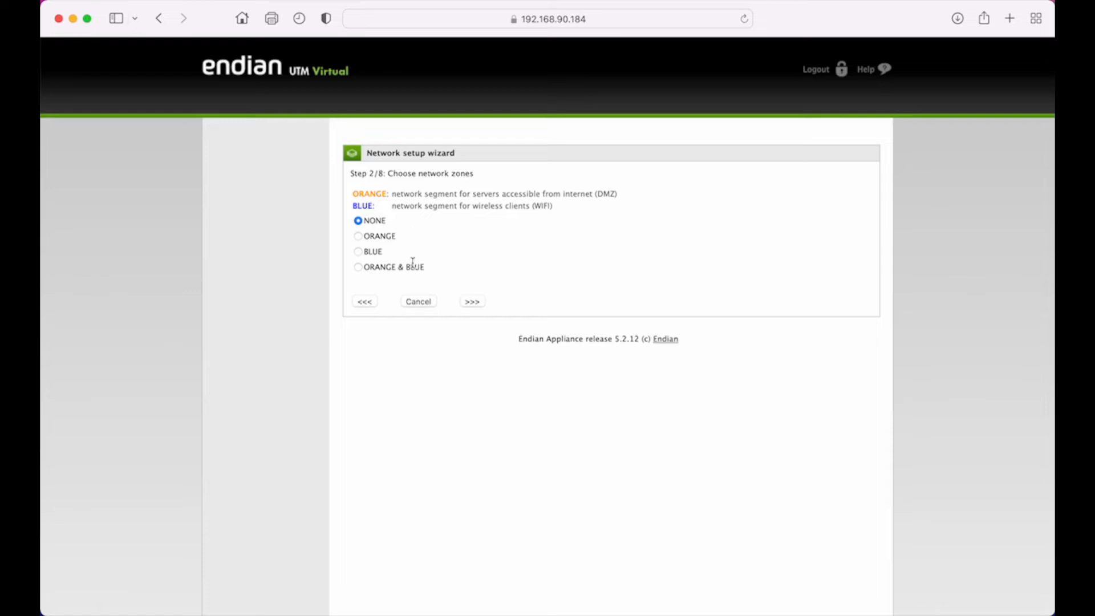
left_click(358, 237)
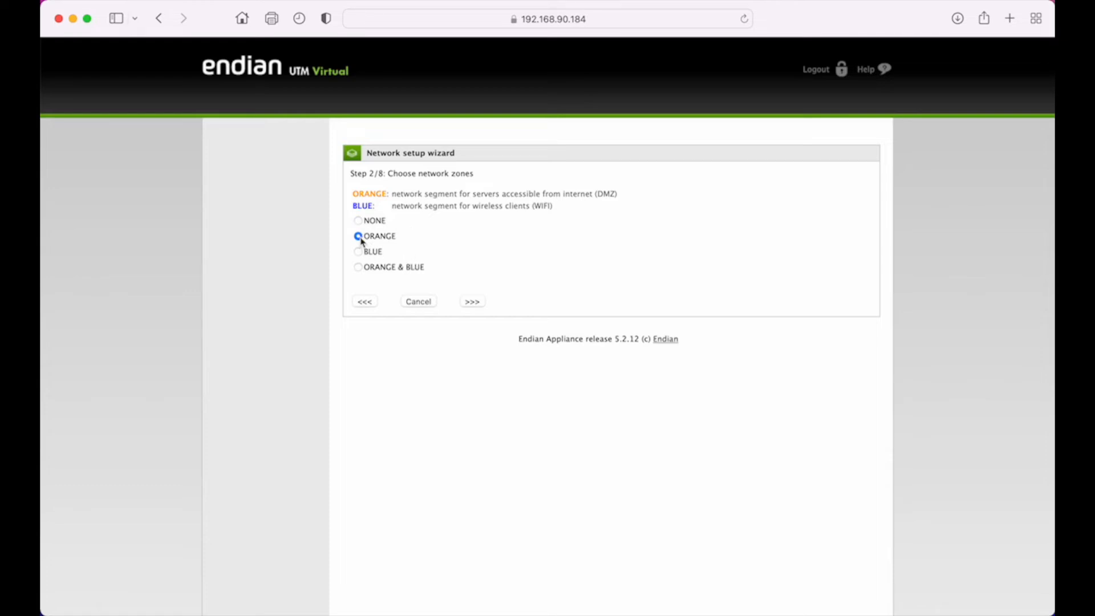
left_click(472, 302)
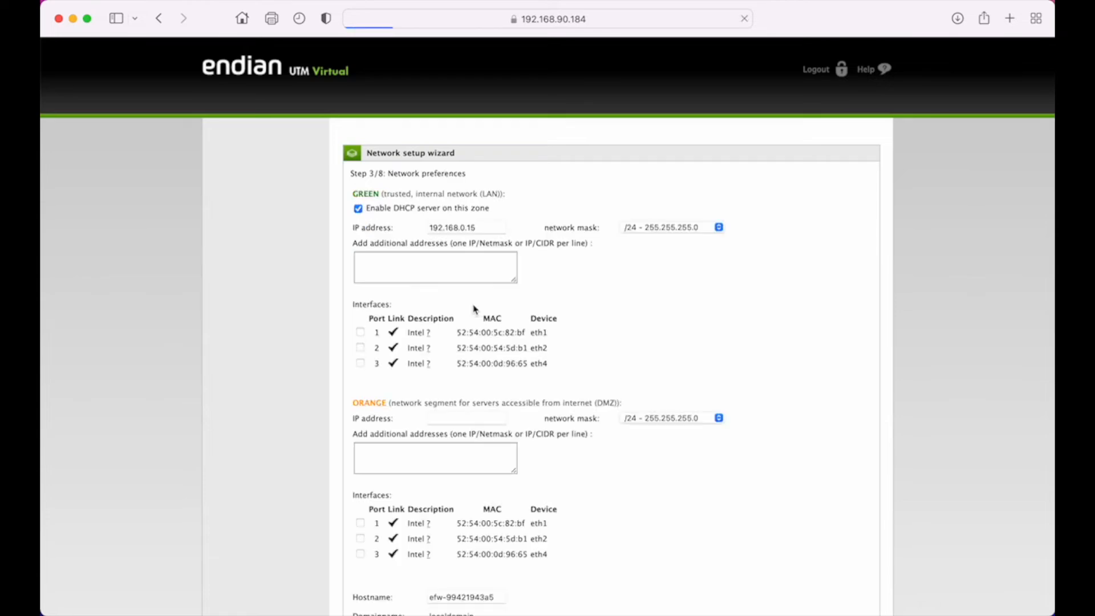
Assign port 1 (eth1) to the GREEN internal network zone
scroll(296, 321, "down", 2)
scroll(296, 321, "down", 2)
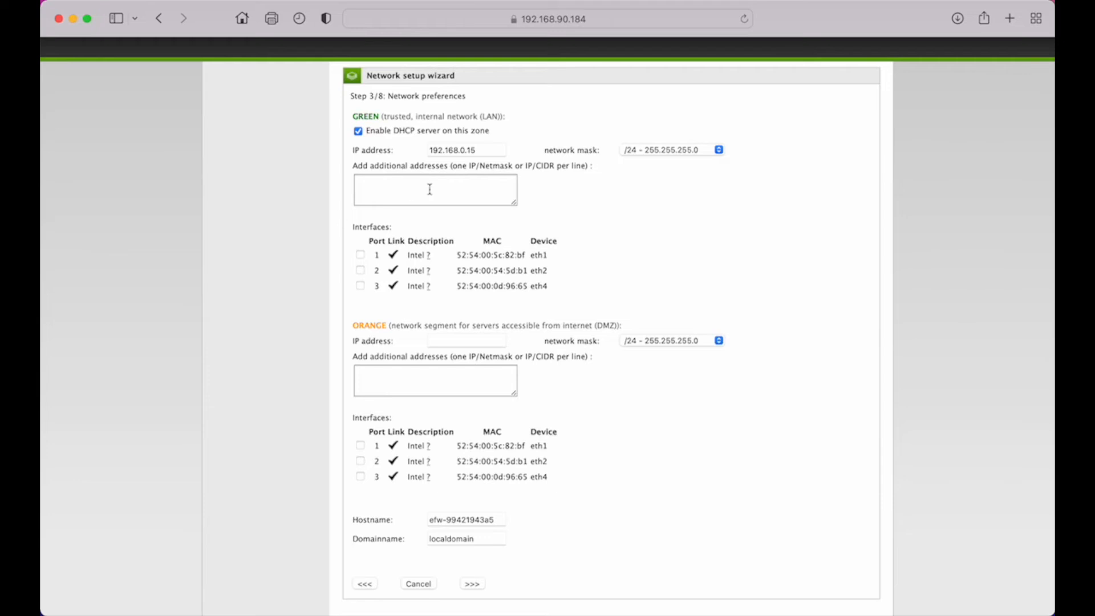
left_click(361, 255)
Set the ORANGE zone's IP address to 10.100.1.1, assign port 2 (eth2) to it, and submit the network preferences
left_click(460, 336)
type("10")
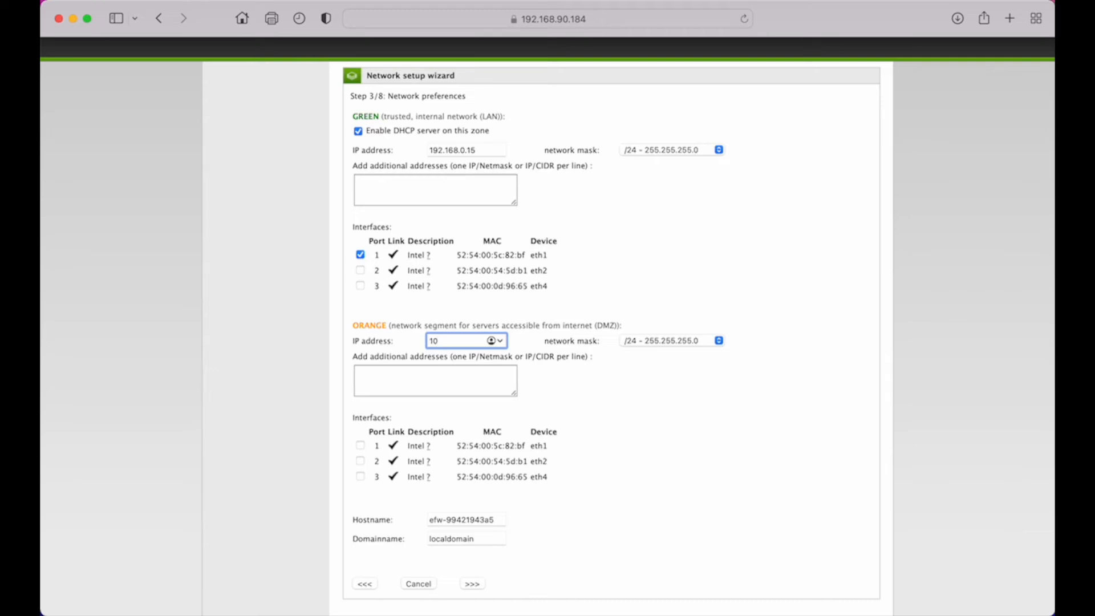
type(".100.1.1")
left_click(360, 462)
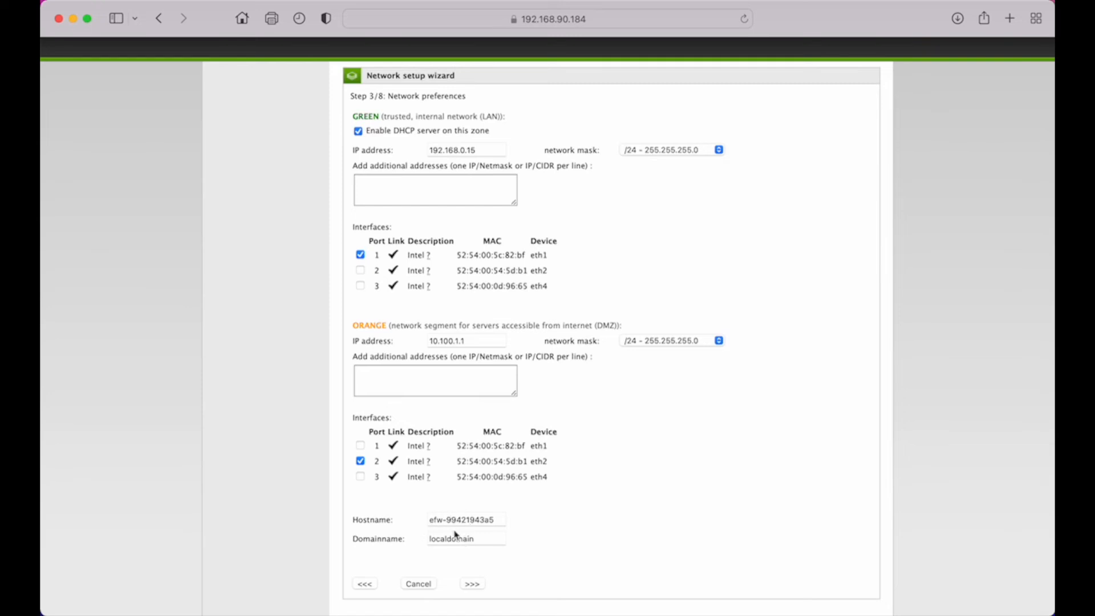
left_click(477, 585)
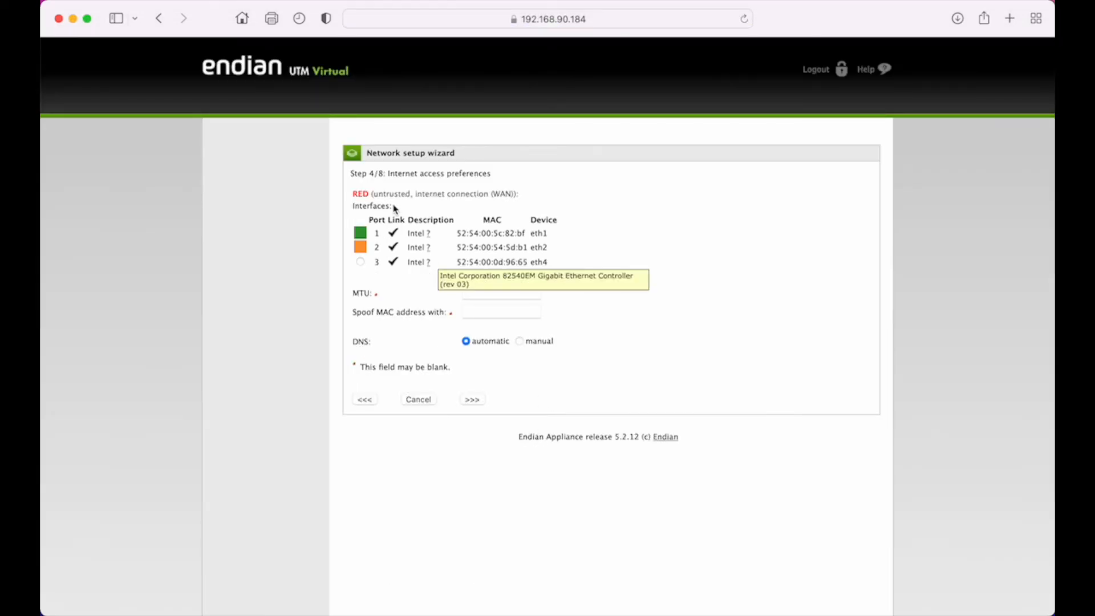
Assign port 3 (eth4) to the RED zone with automatic DNS, and continue past the admin mail settings leaving them blank
left_click(360, 263)
left_click(473, 402)
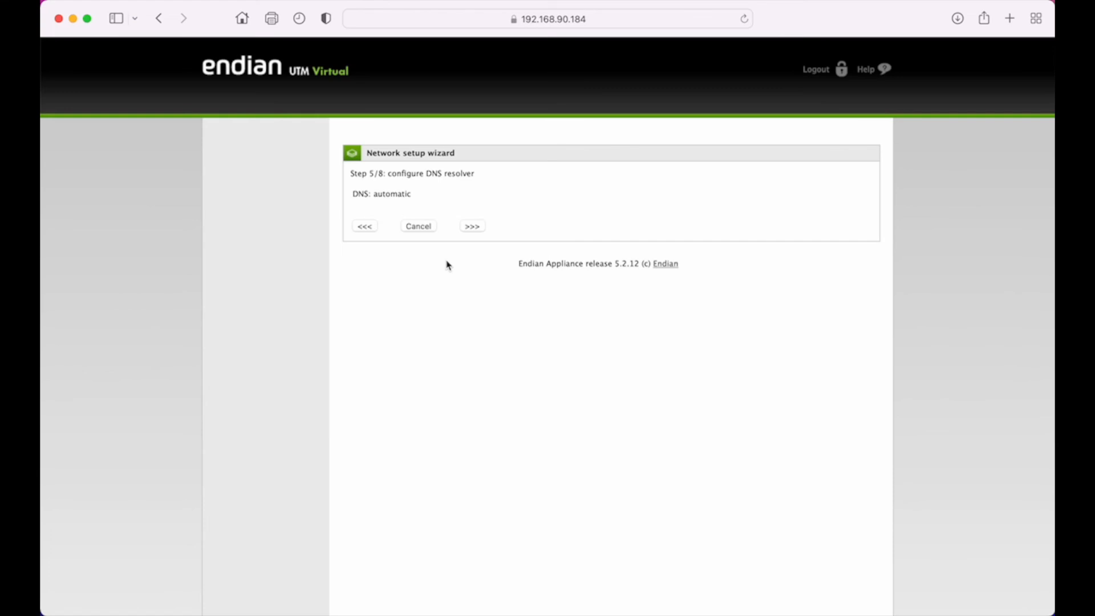
left_click(473, 231)
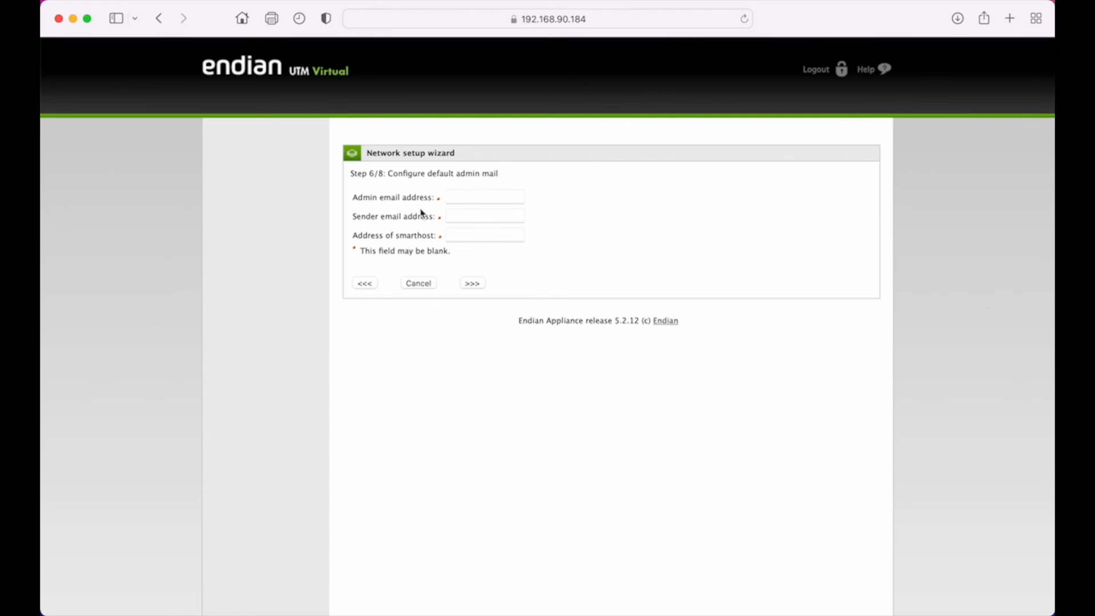
left_click(476, 284)
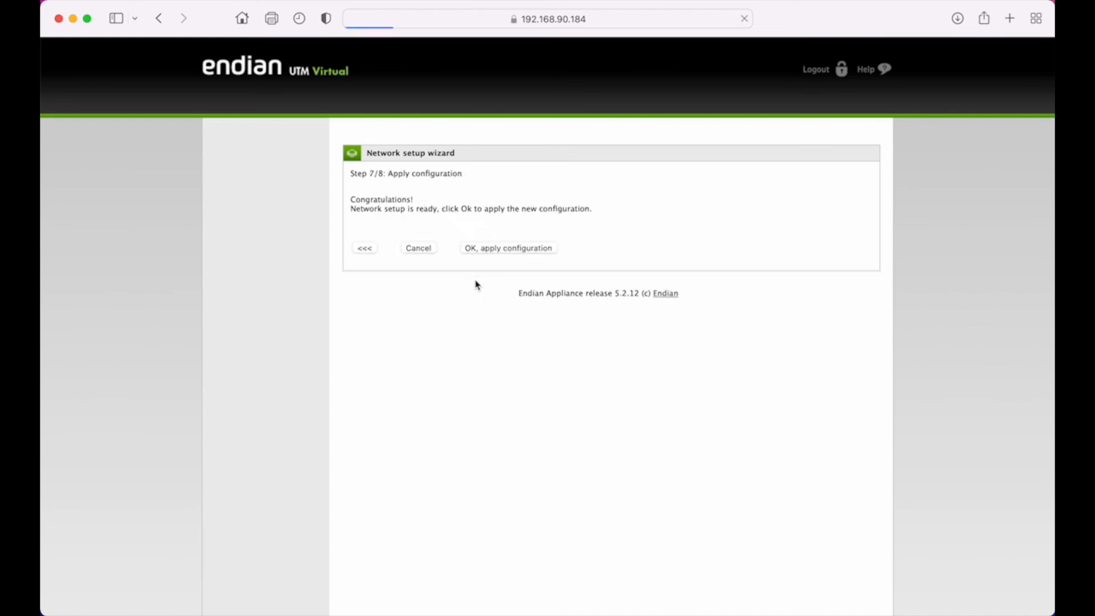